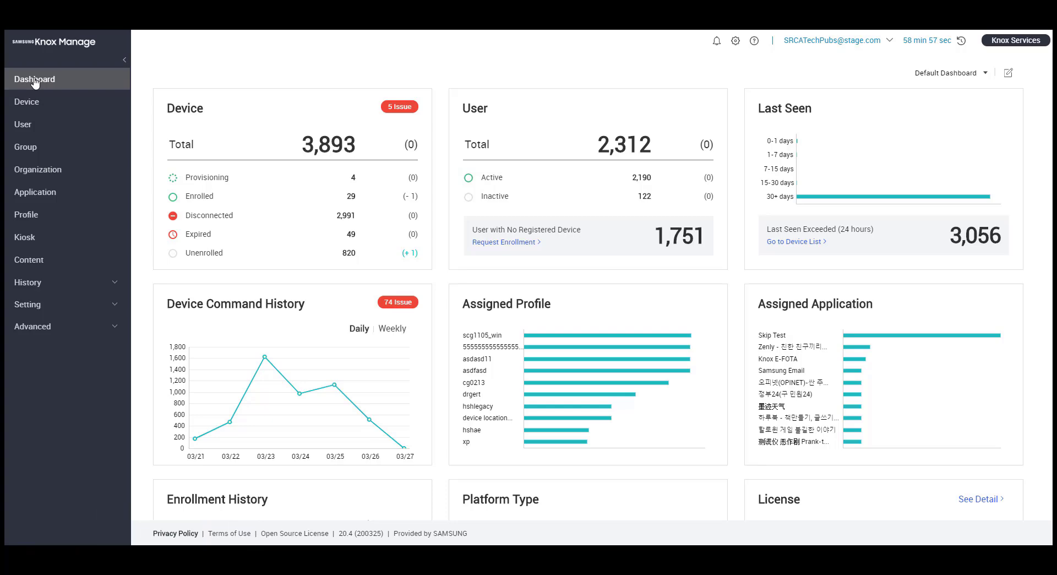
# Add organization 'Sales' with code SRCASales under parent Samsung Research Canada and save it
pyautogui.click(37, 172)
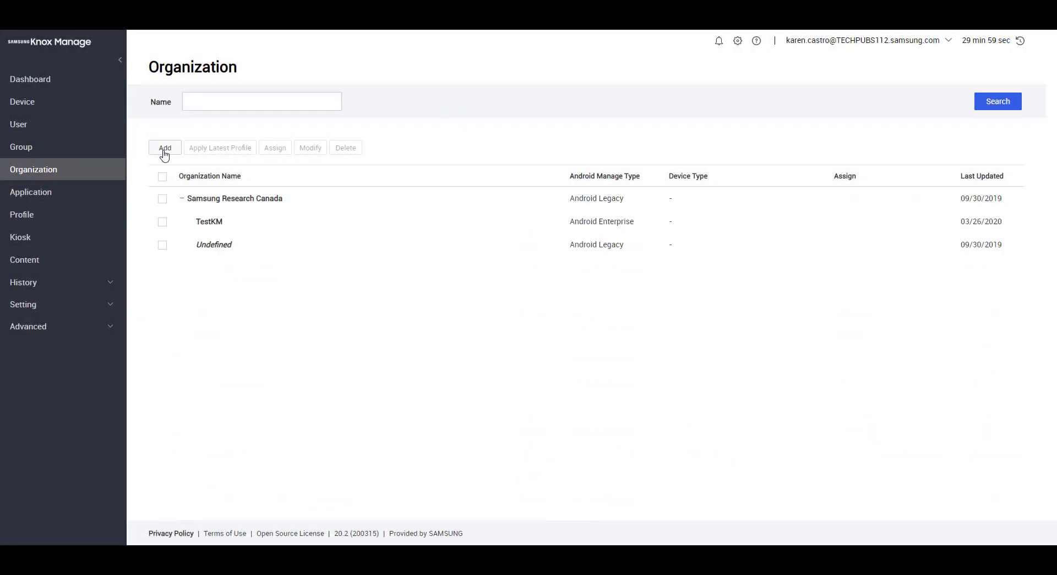
pyautogui.click(165, 153)
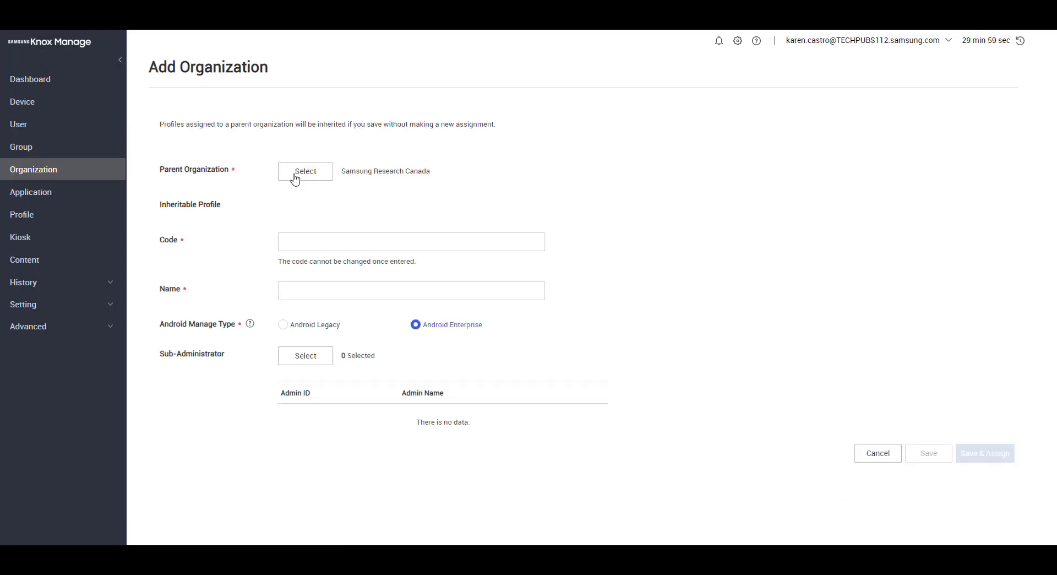
pyautogui.click(297, 176)
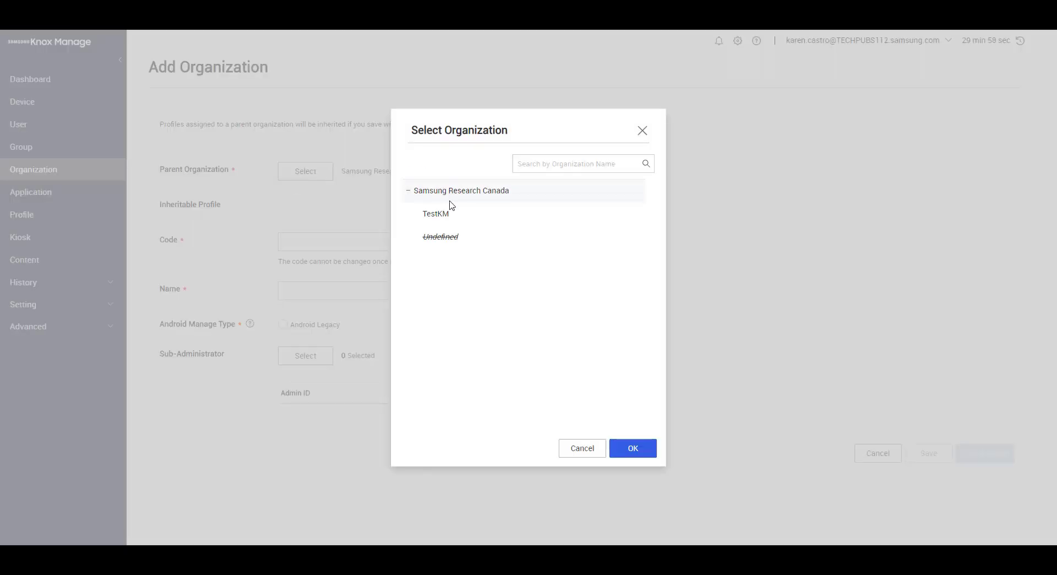
pyautogui.click(631, 453)
pyautogui.click(324, 243)
pyautogui.write('s')
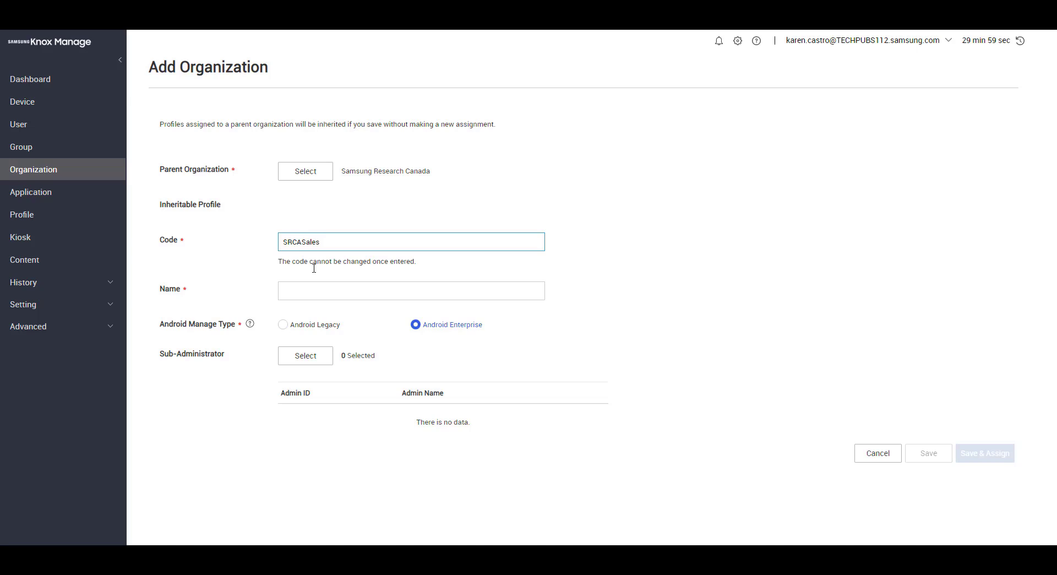
pyautogui.click(328, 292)
pyautogui.write('Sales')
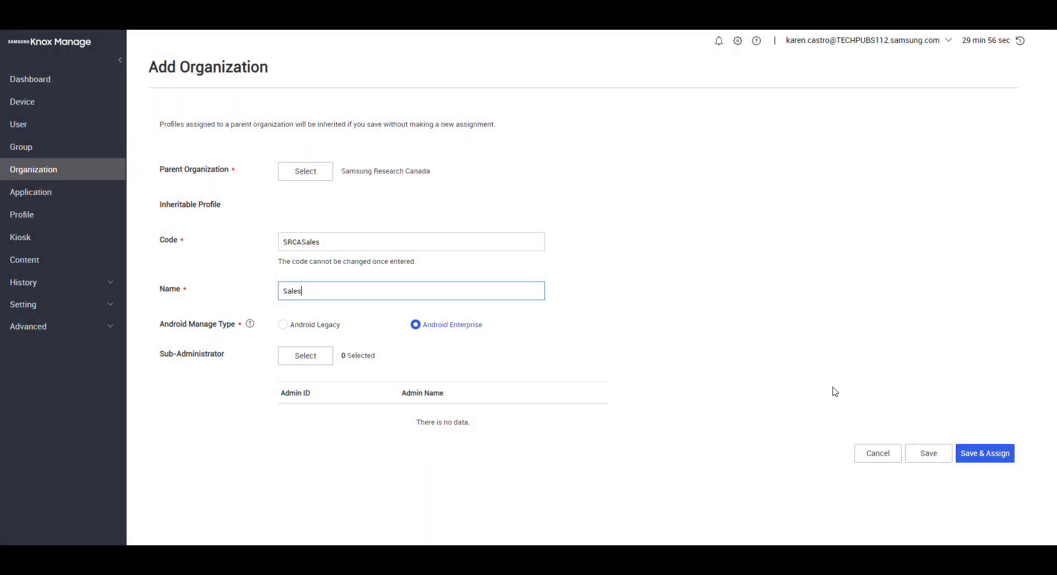
pyautogui.click(935, 452)
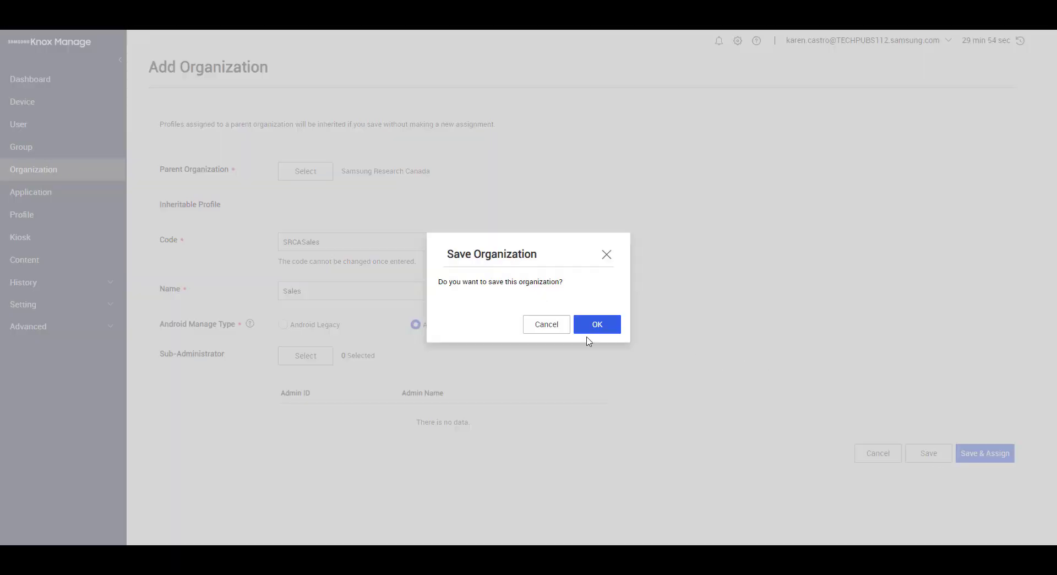
pyautogui.click(578, 331)
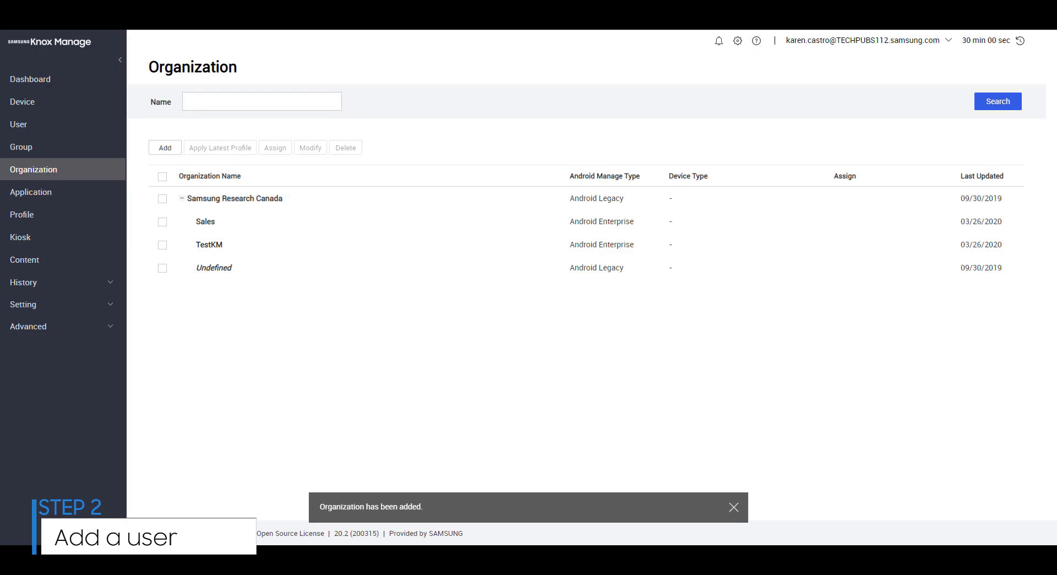
# Start a new user and fill in its ID, password, display name and e-mail address
pyautogui.click(18, 123)
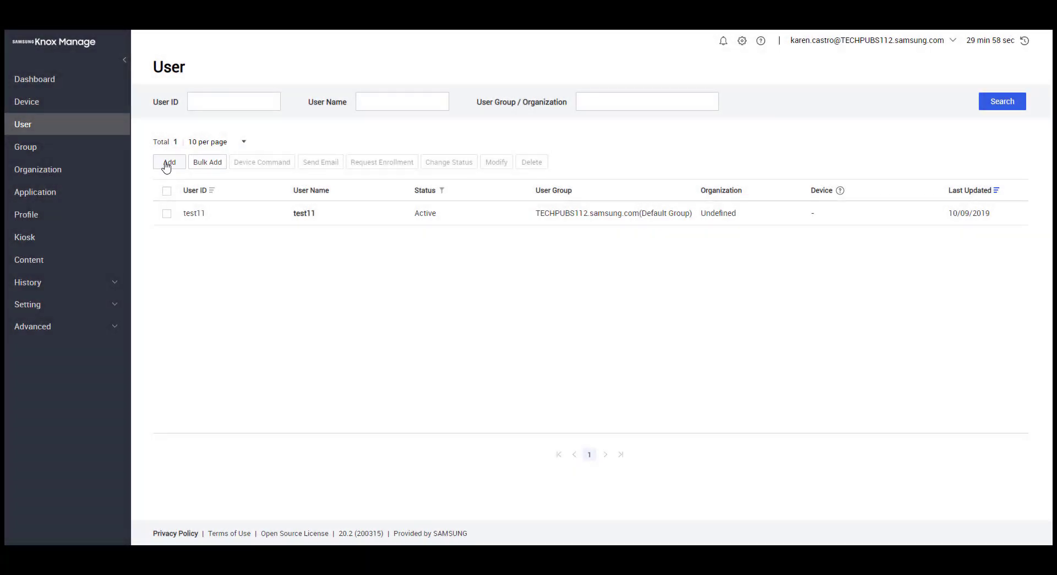
pyautogui.click(167, 162)
pyautogui.click(303, 142)
pyautogui.write('TestKM')
pyautogui.click(344, 176)
pyautogui.write('Test')
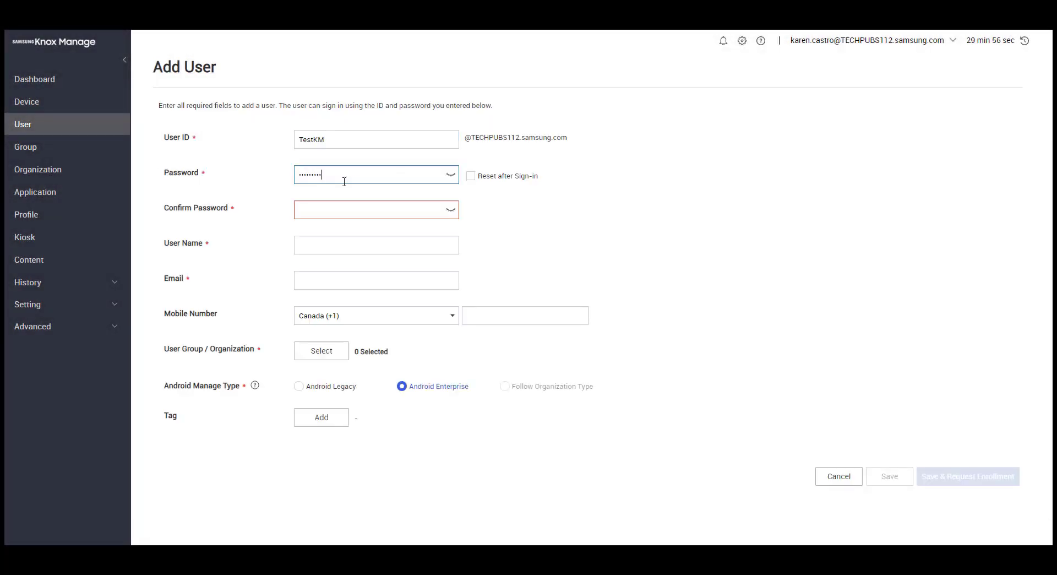
pyautogui.click(336, 205)
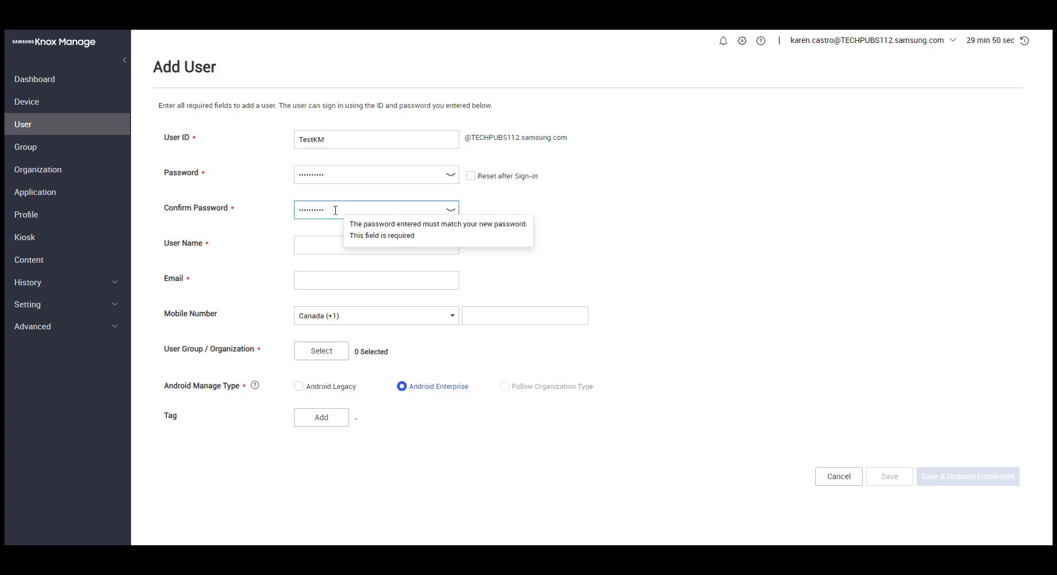
pyautogui.click(335, 244)
pyautogui.write('Te')
pyautogui.click(319, 280)
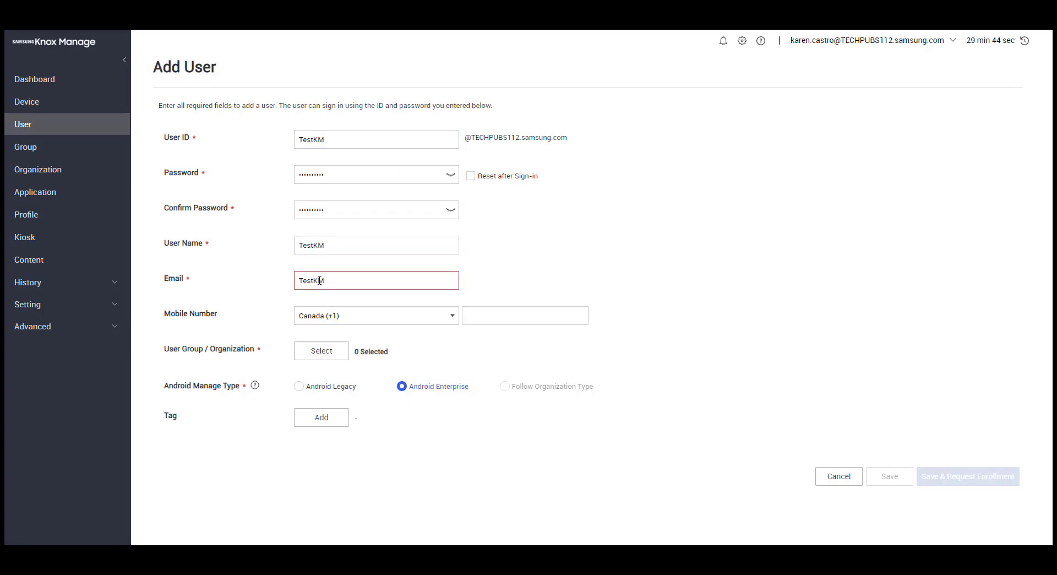
# Place the user in the TestKM organization, then save and request enrollment
pyautogui.click(338, 350)
pyautogui.click(359, 145)
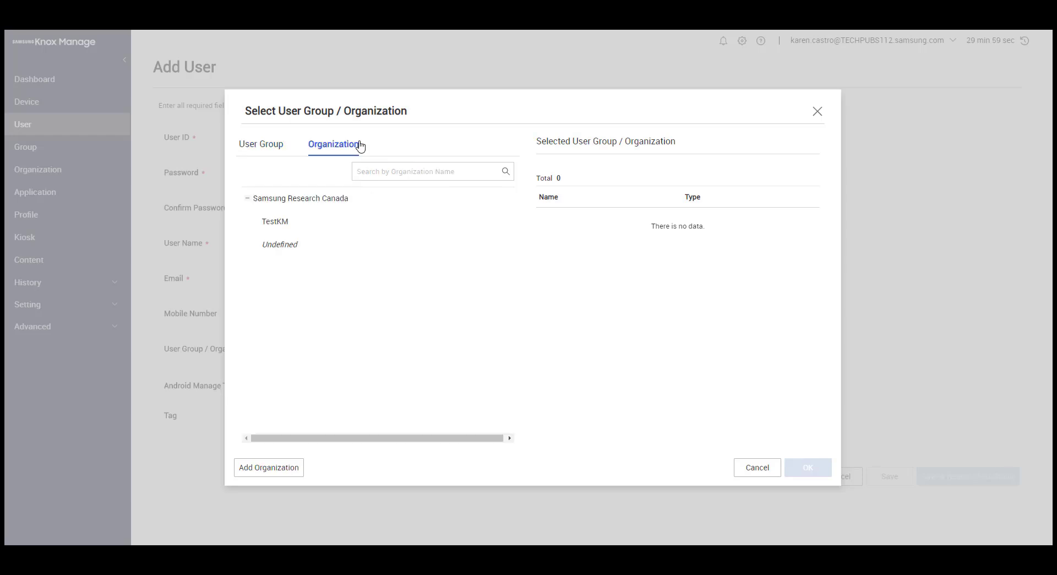
pyautogui.click(293, 223)
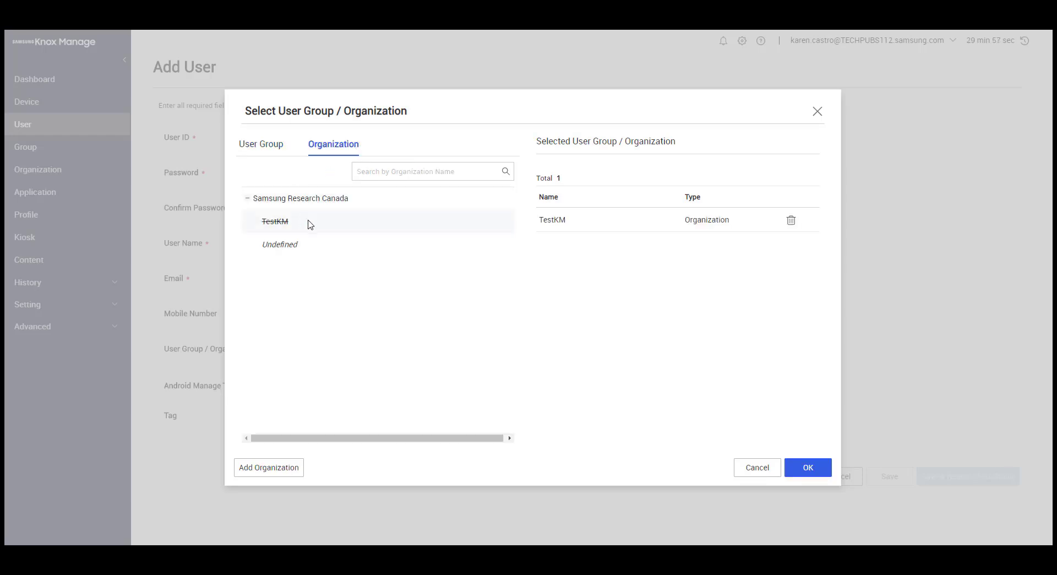
pyautogui.click(814, 467)
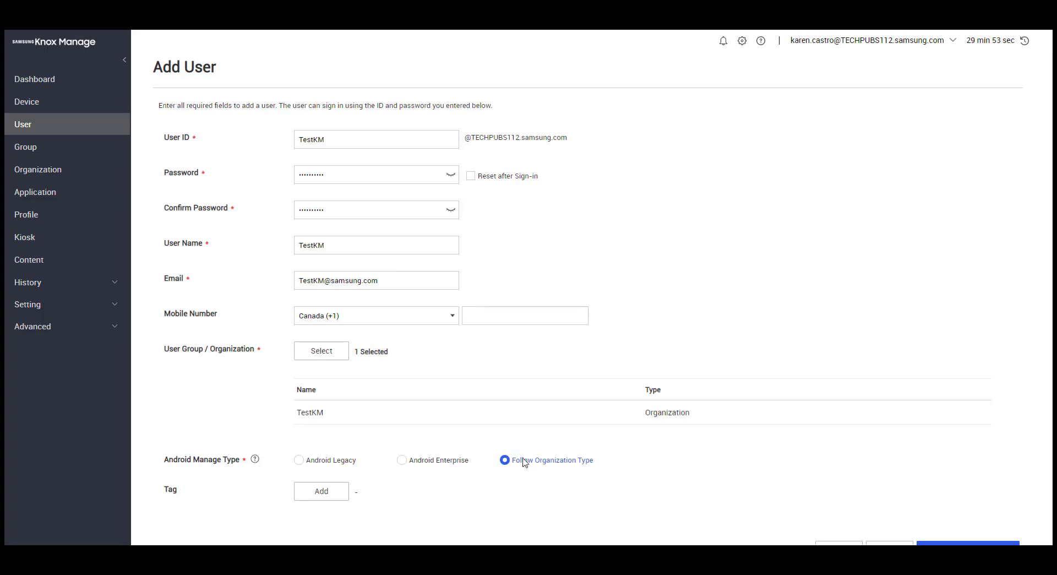
pyautogui.scroll(-1, 524, 462)
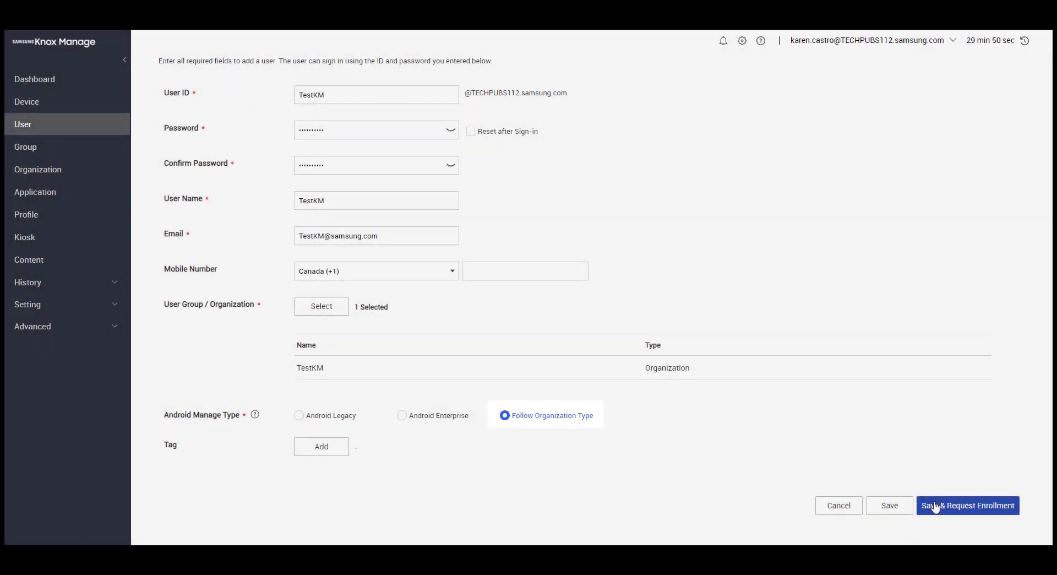
pyautogui.click(935, 506)
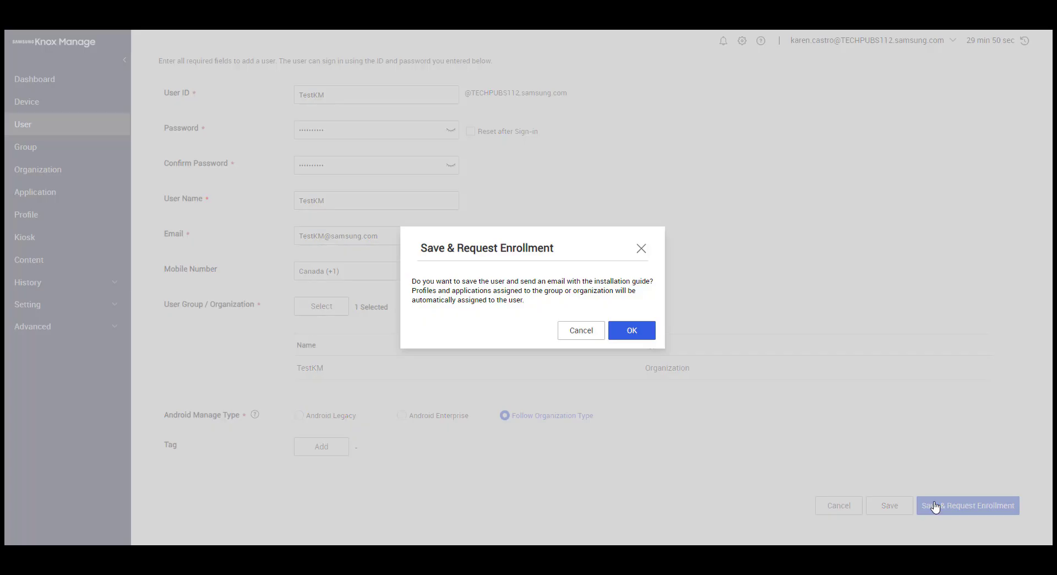
pyautogui.click(641, 335)
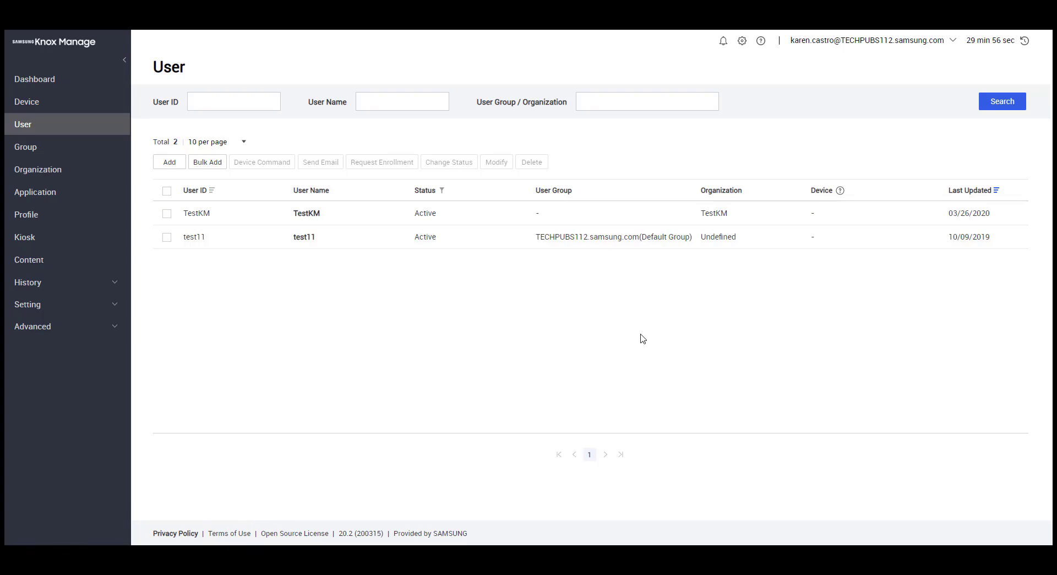
# Add a profile named TestKMProfile for Android Enterprise, then save it and continue to policies
pyautogui.click(36, 218)
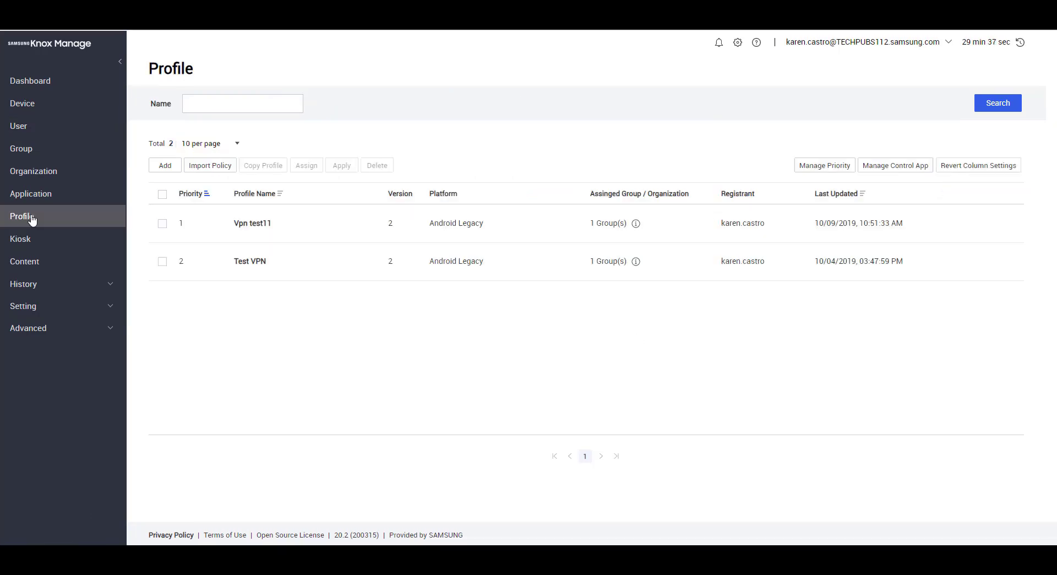
pyautogui.click(32, 218)
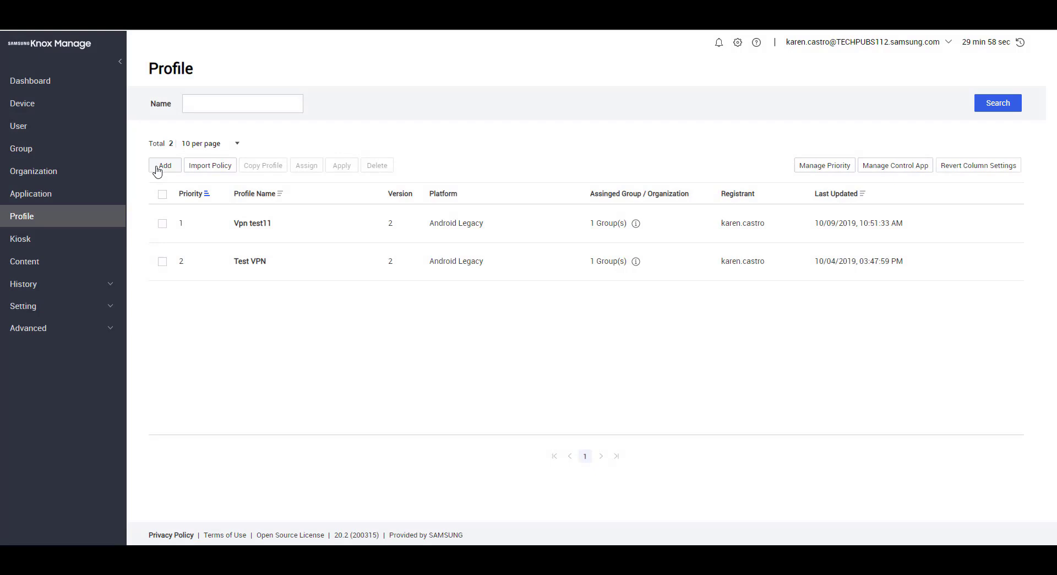
pyautogui.click(158, 166)
pyautogui.click(259, 130)
pyautogui.write('TestKMProfile')
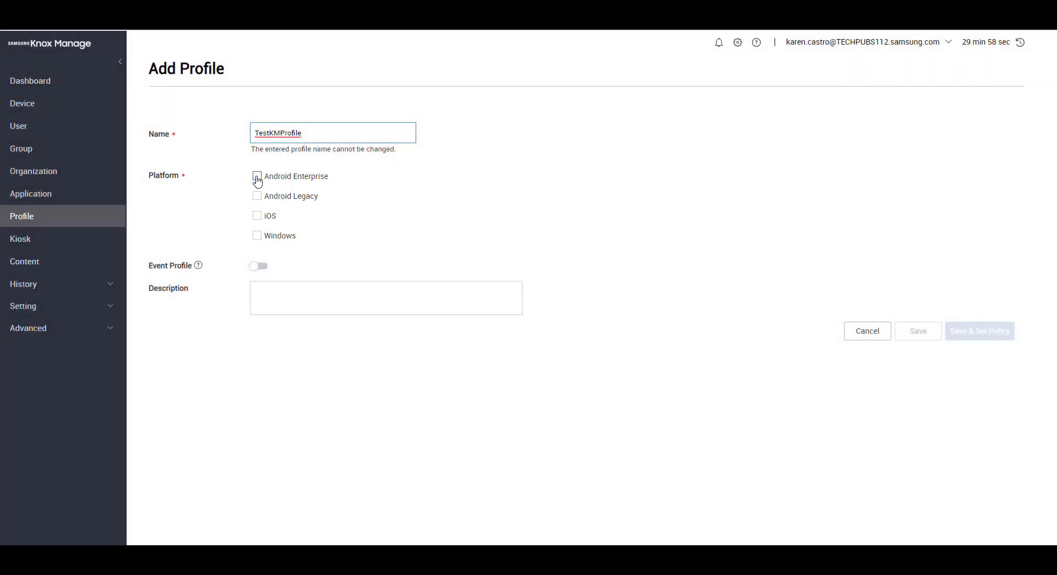
pyautogui.click(257, 177)
pyautogui.click(258, 177)
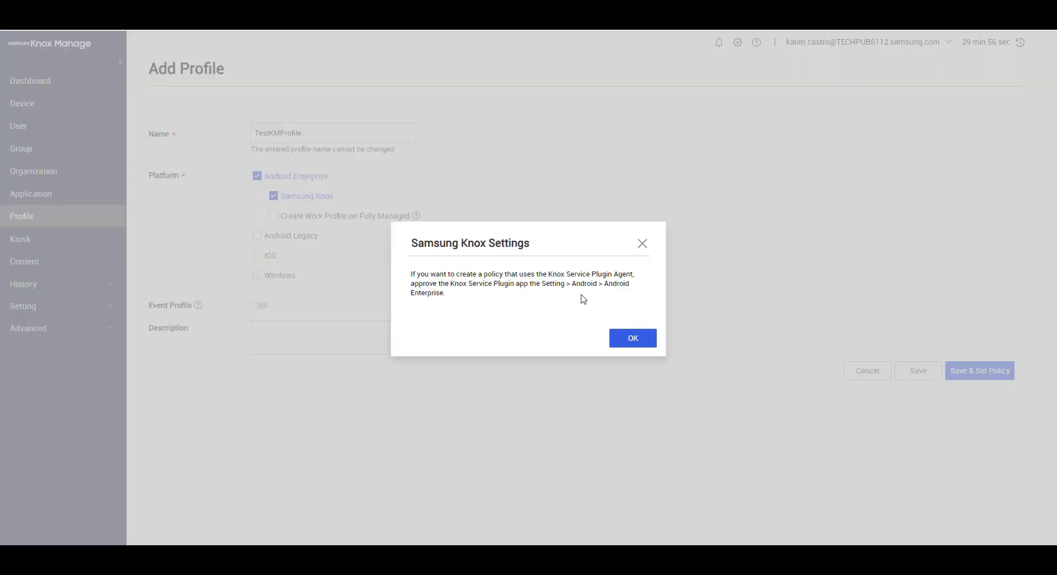
pyautogui.click(642, 244)
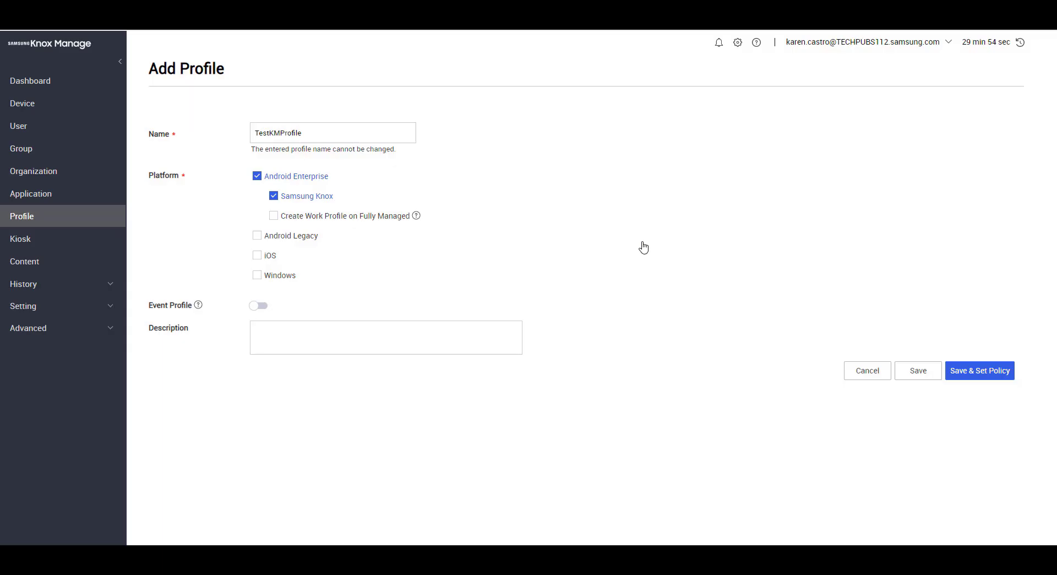
pyautogui.click(978, 371)
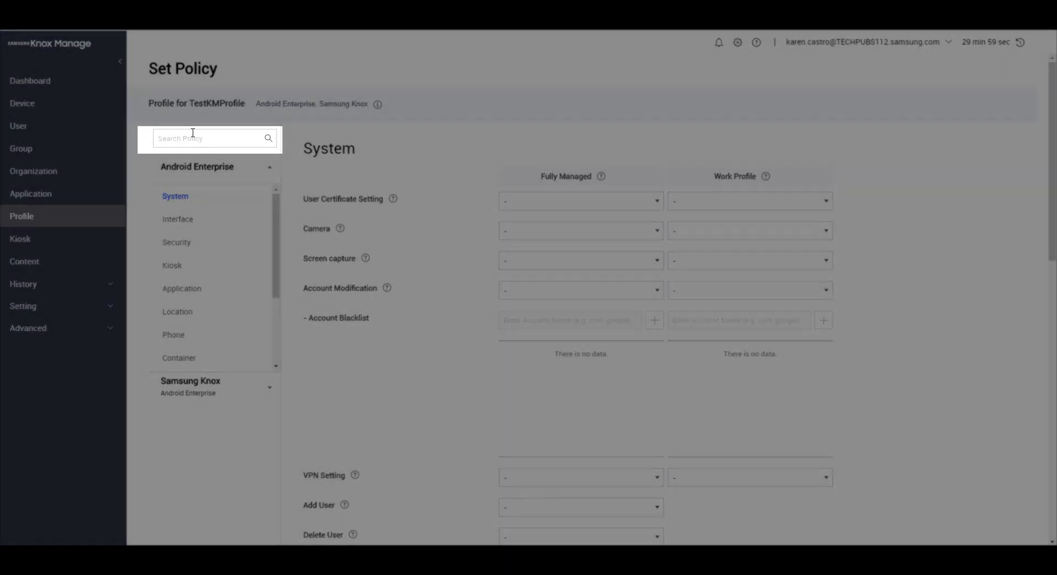
# Set the Camera (Fully Managed) policy to Disallow all, then save and continue to assignment
pyautogui.click(193, 135)
pyautogui.write('Camera')
pyautogui.press('Return')
pyautogui.click(355, 191)
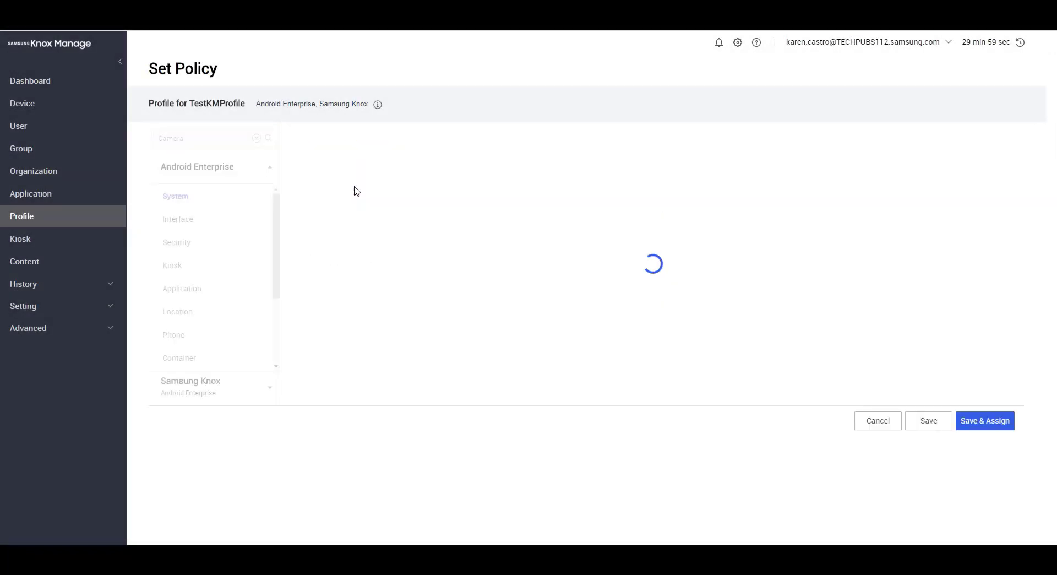
pyautogui.click(557, 236)
pyautogui.click(538, 297)
pyautogui.scroll(-12, 557, 307)
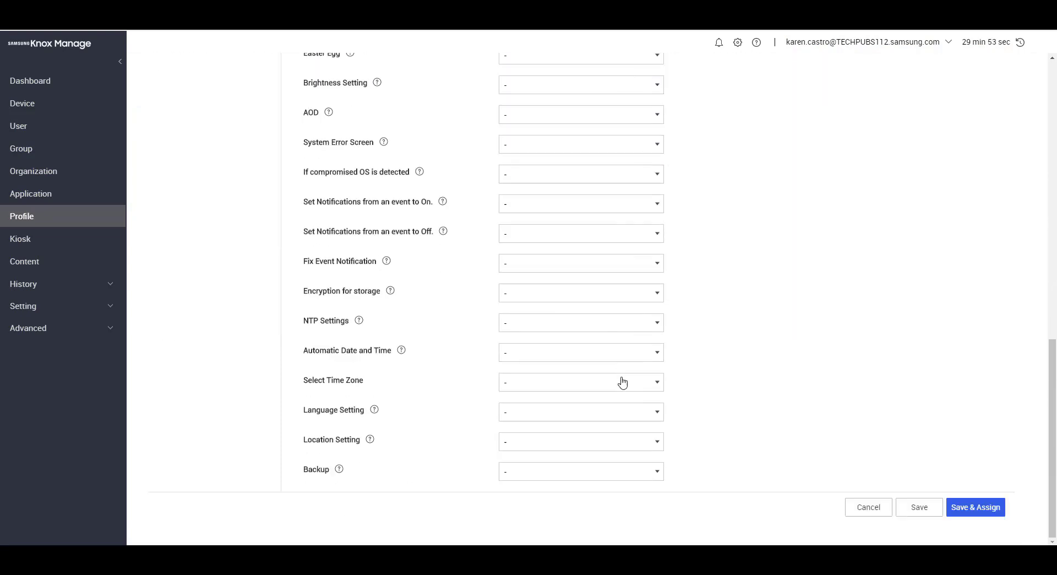
pyautogui.click(964, 508)
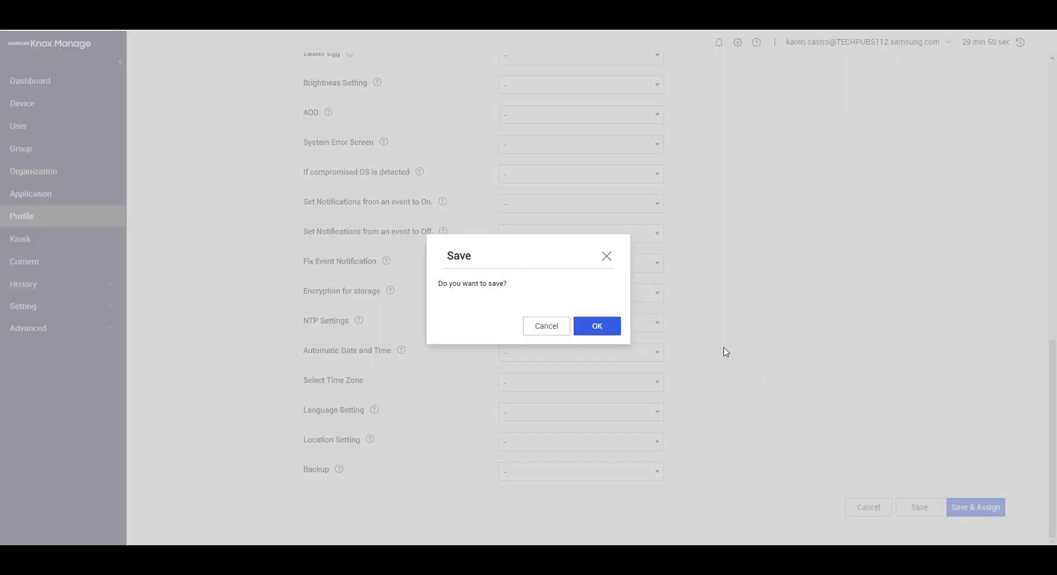
pyautogui.click(600, 329)
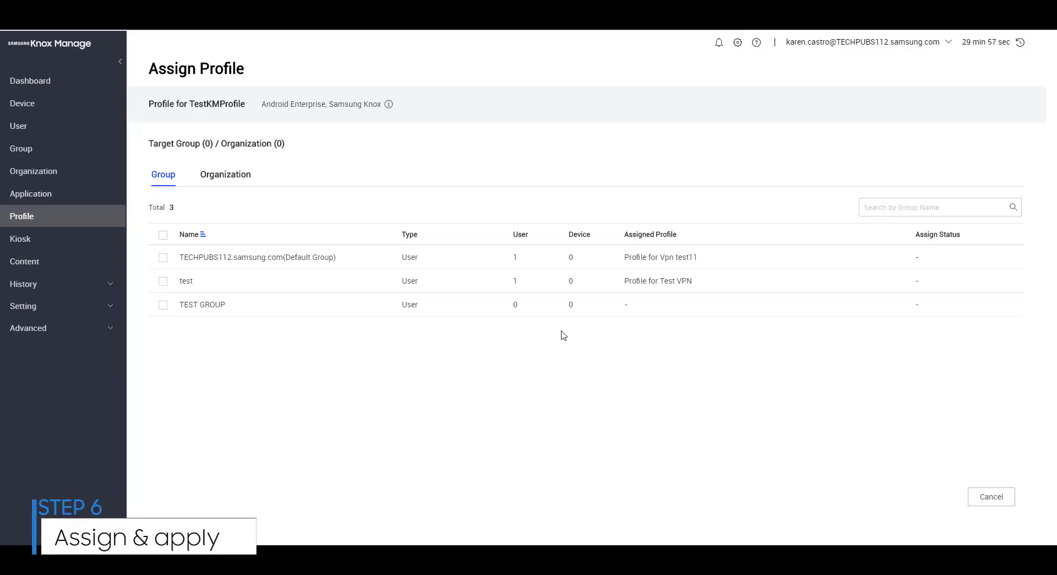
# Select the test group as target and apply TestKMProfile with Camera disallowed
pyautogui.click(163, 281)
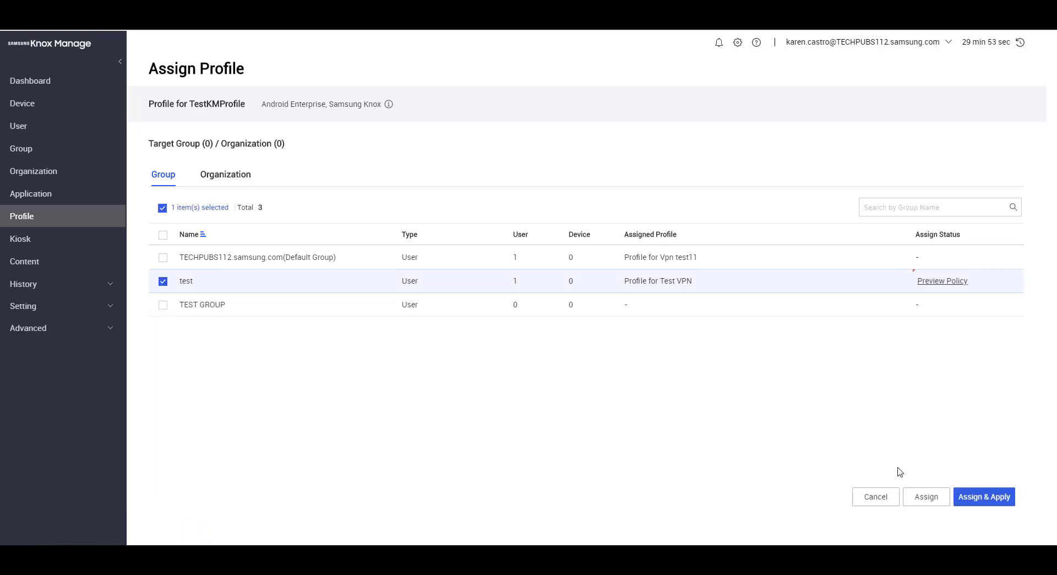
pyautogui.click(987, 501)
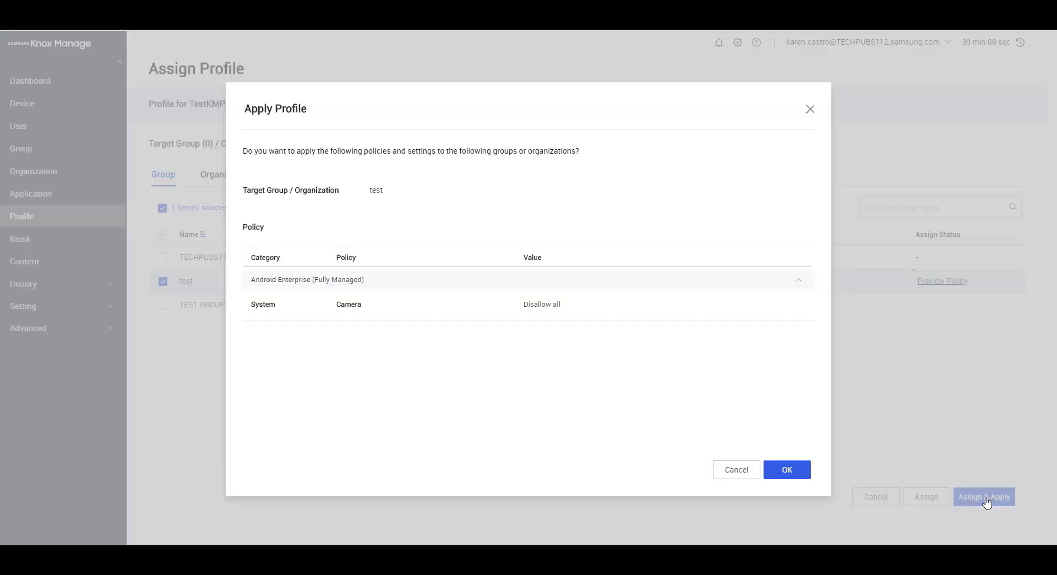
pyautogui.click(779, 471)
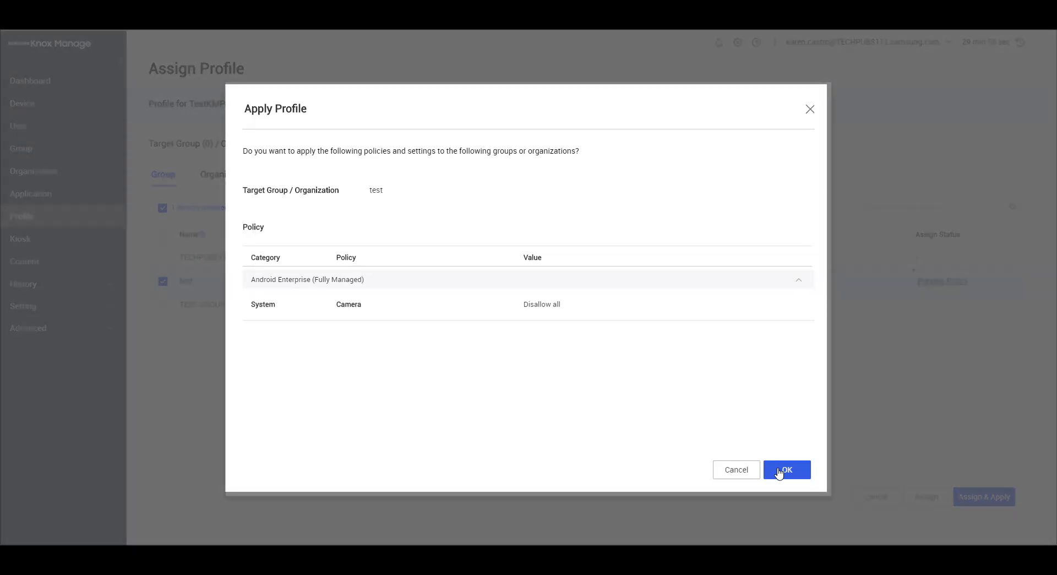